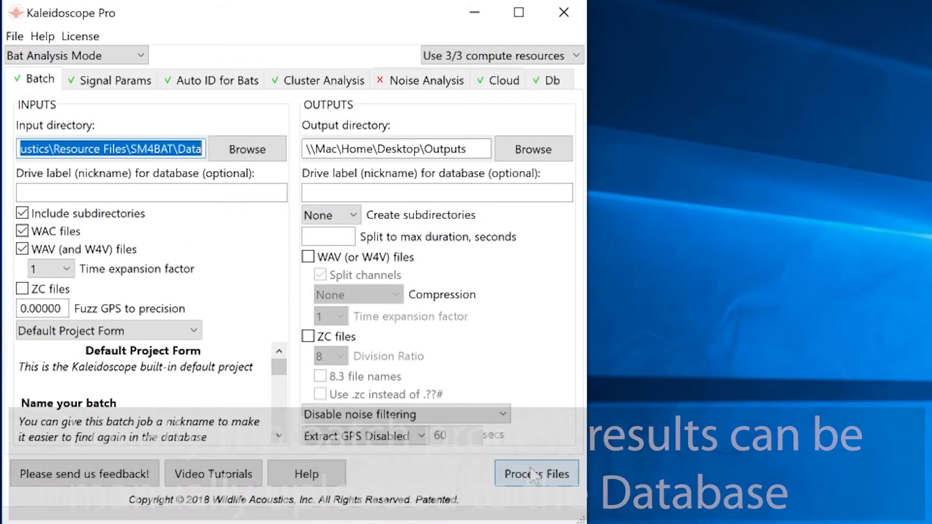
Step: Process the batch and check the Outputs folder for db-batch.wdb and the id, idsummary, meta CSVs
left_click(532, 470)
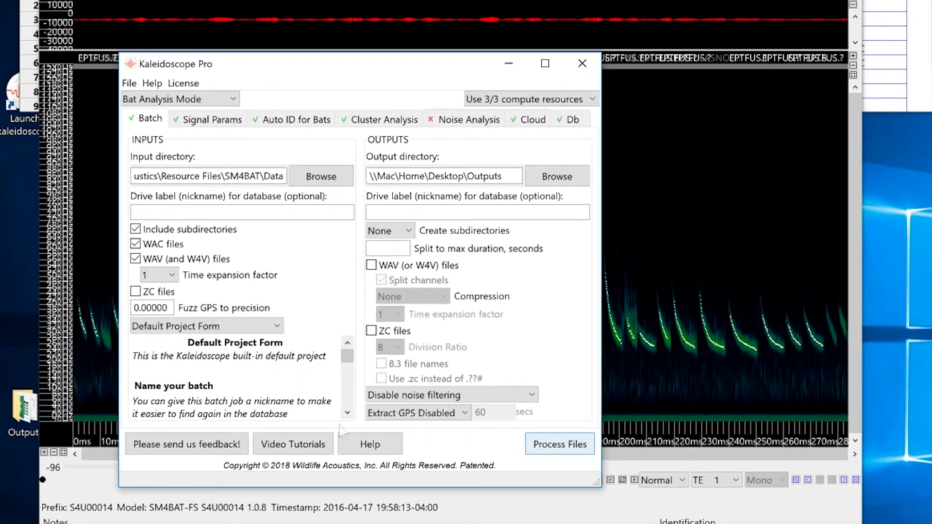
double_click(27, 410)
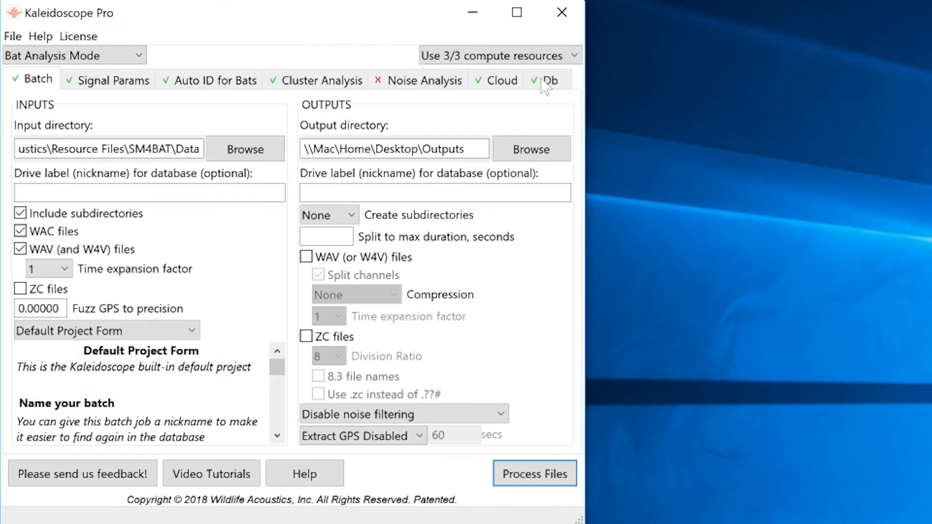
Step: Log in to the Managed Cloud Account from the Db tab using the account password
left_click(548, 80)
left_click(179, 102)
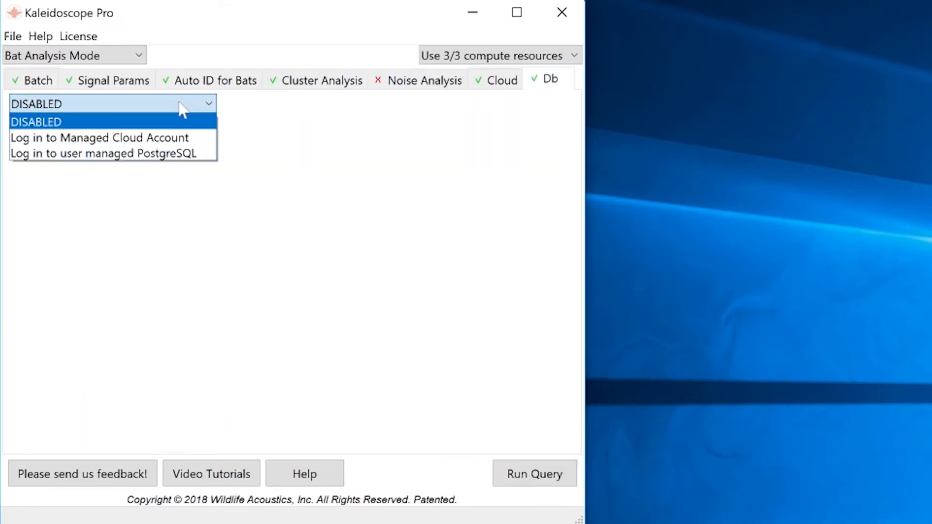
left_click(180, 138)
left_click(179, 143)
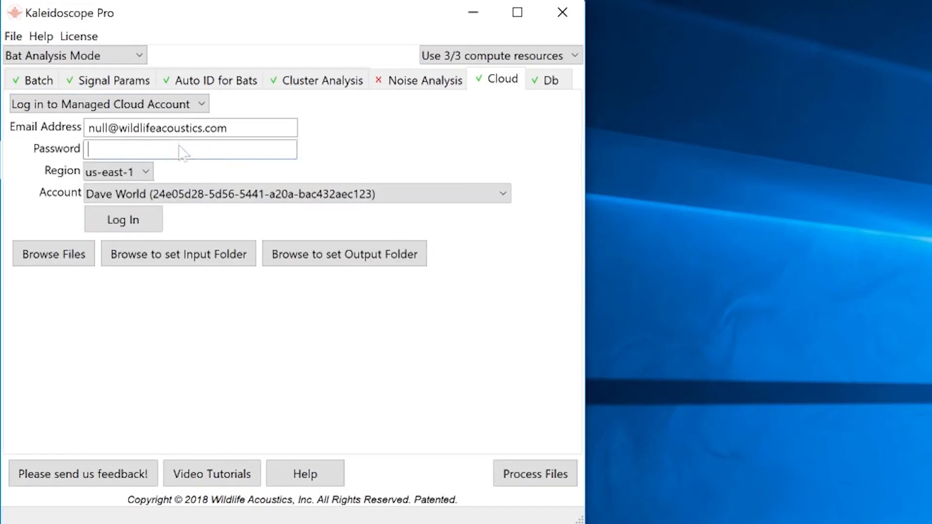
type("abcdefghij")
left_click(154, 223)
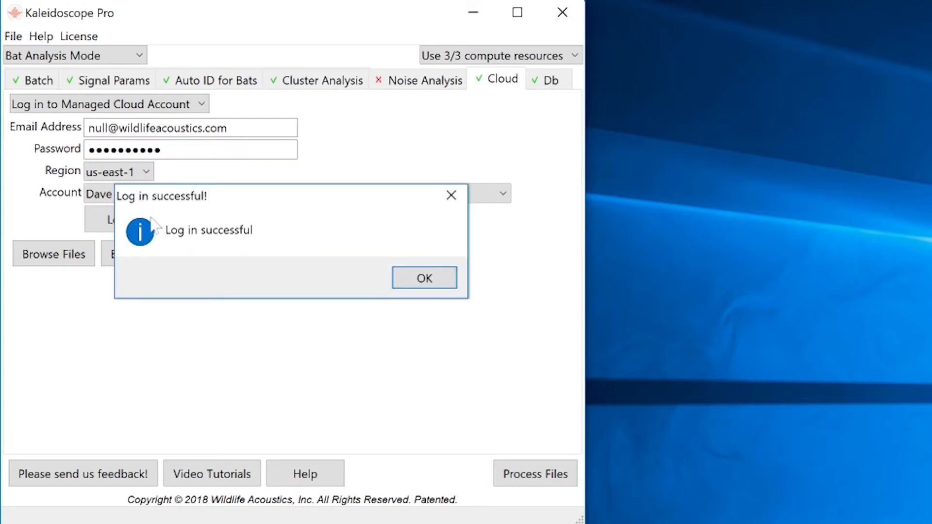
Step: Dismiss the login message and upload db-batch.wdb from Outputs into the cloud database
left_click(443, 273)
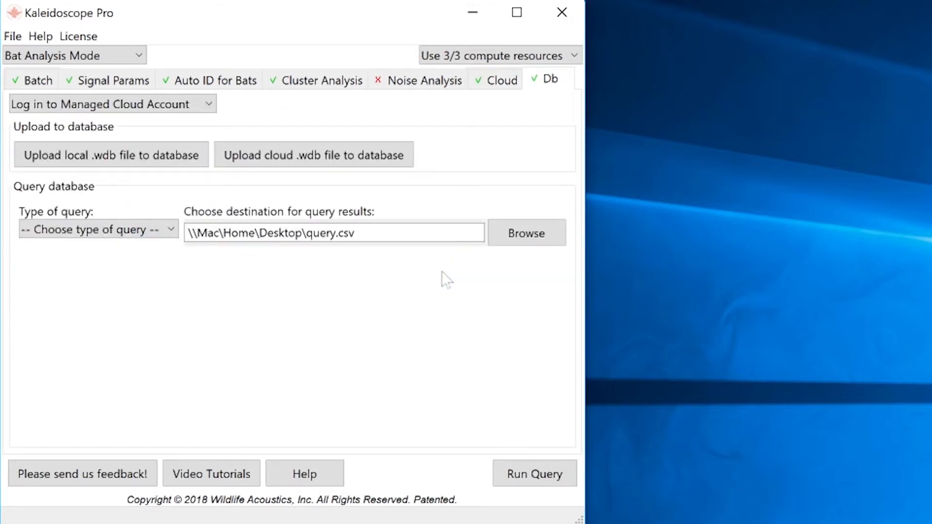
left_click(201, 153)
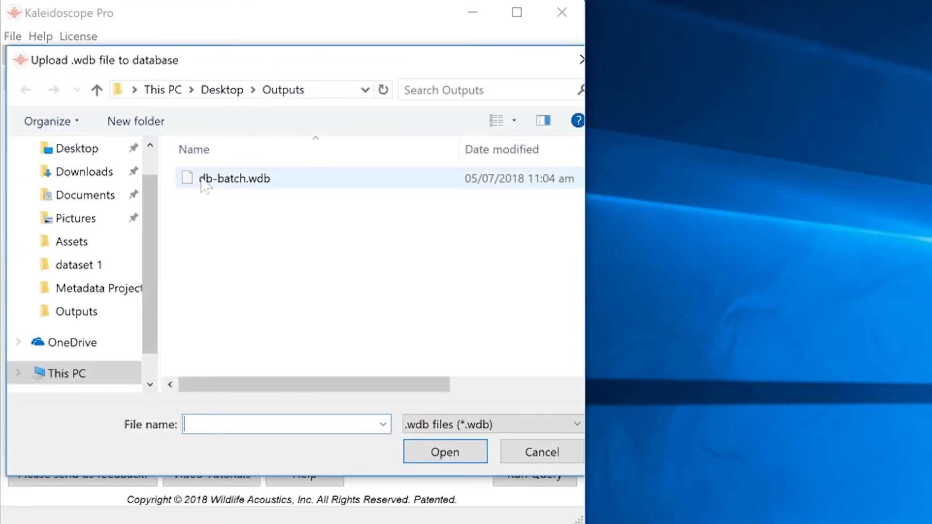
double_click(203, 180)
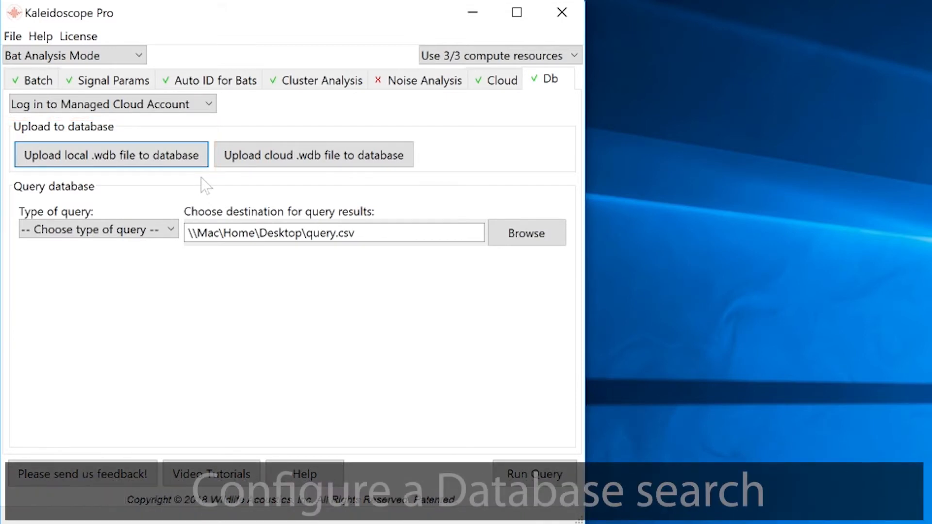
left_click(172, 232)
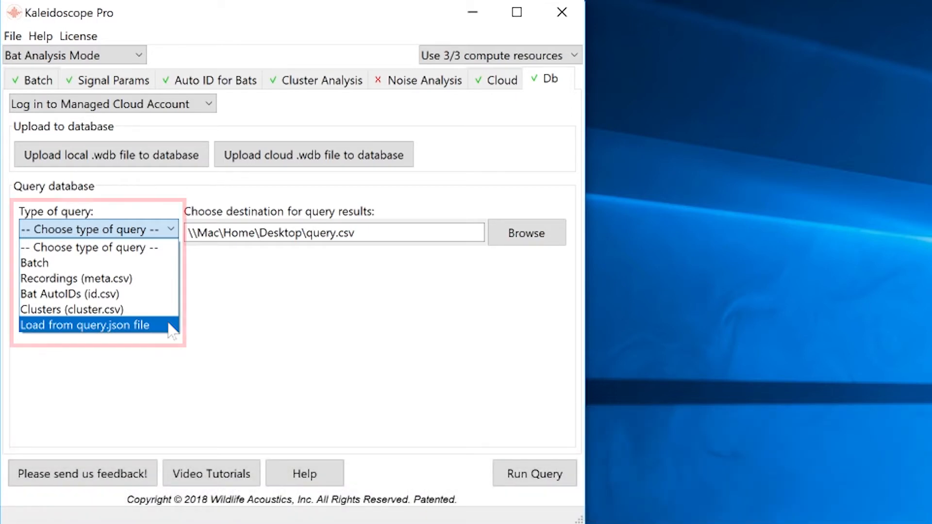
Step: Choose Bat AutoIDs (id.csv) as the type of database query
left_click(171, 294)
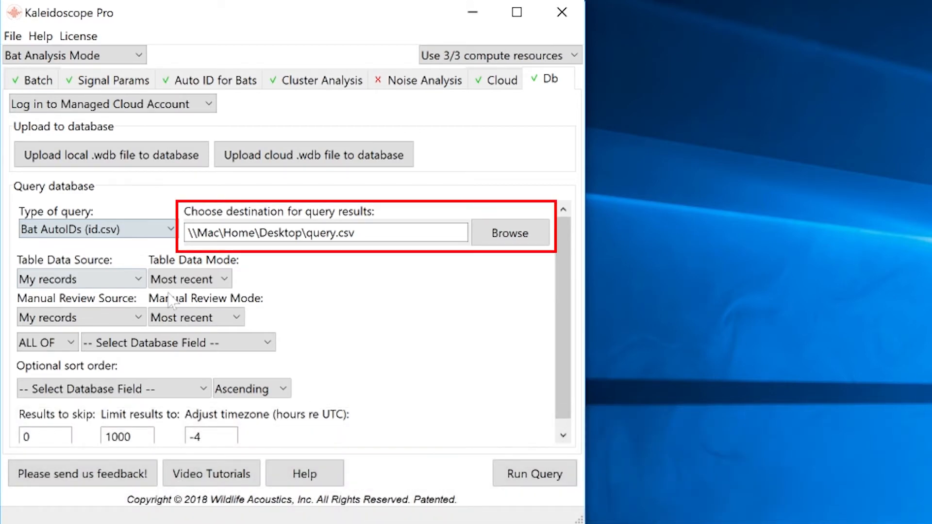
Step: Keep My records as the table data source and bring up the Table Data Mode choices
left_click(131, 280)
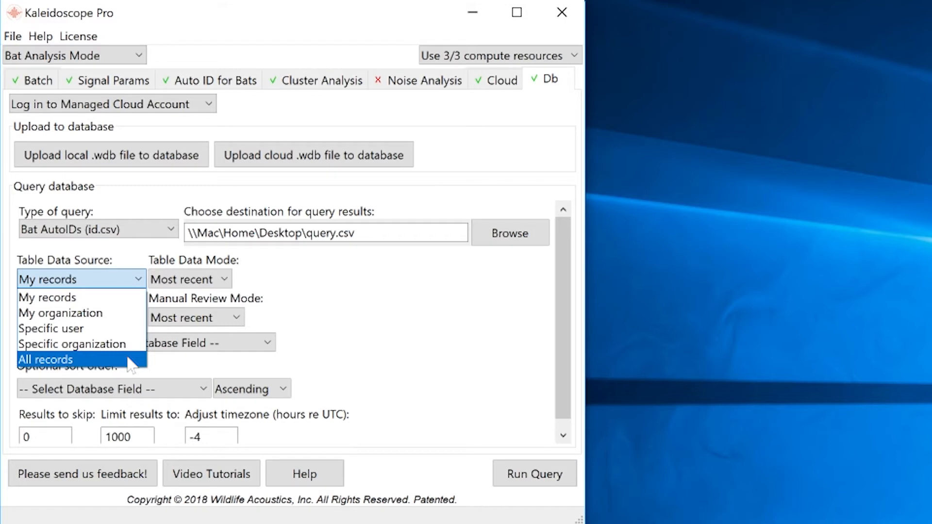
left_click(131, 298)
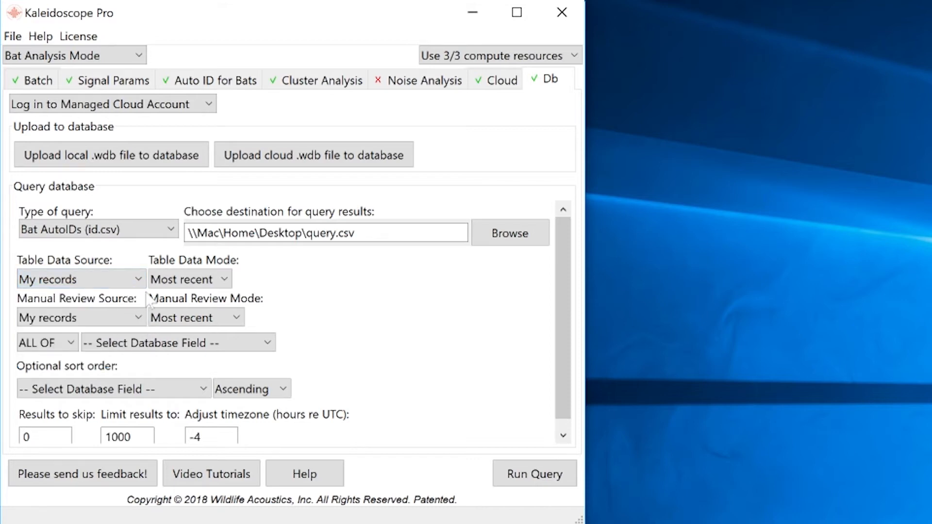
left_click(224, 281)
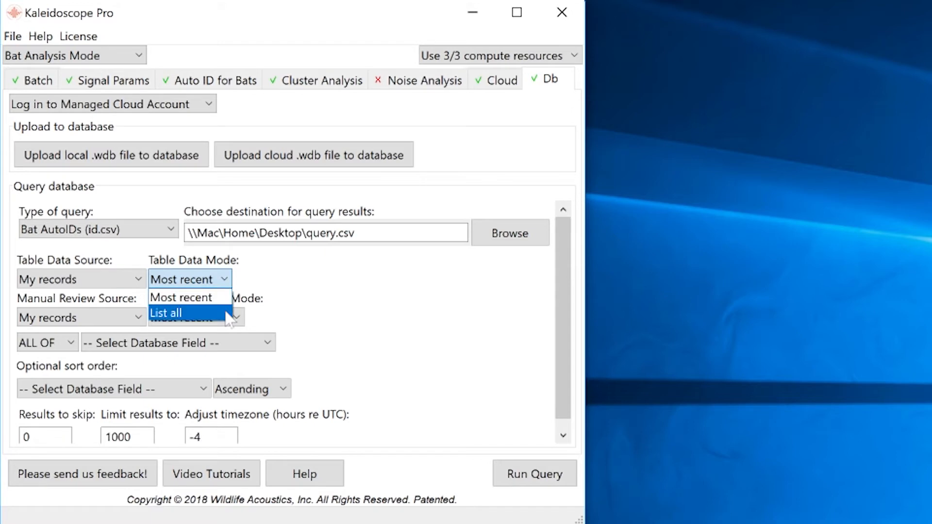
Step: Set the table data to List all records from My organization and browse the database fields
left_click(165, 313)
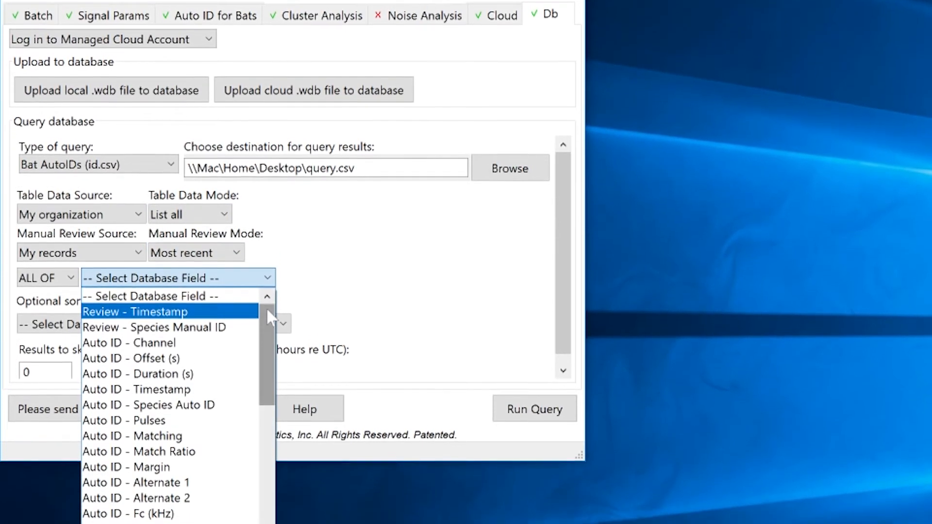
left_click_drag(266, 374, 266, 383)
left_click_drag(267, 290, 269, 486)
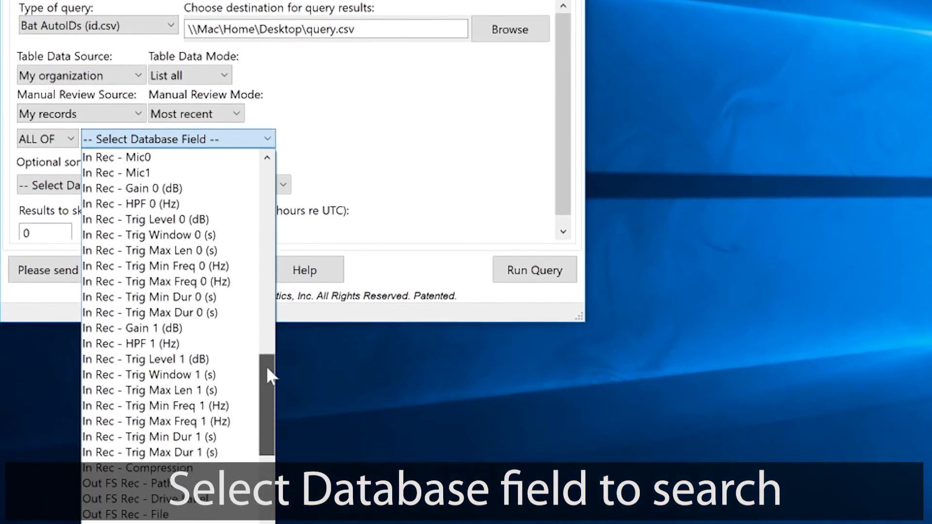
left_click_drag(266, 366, 266, 407)
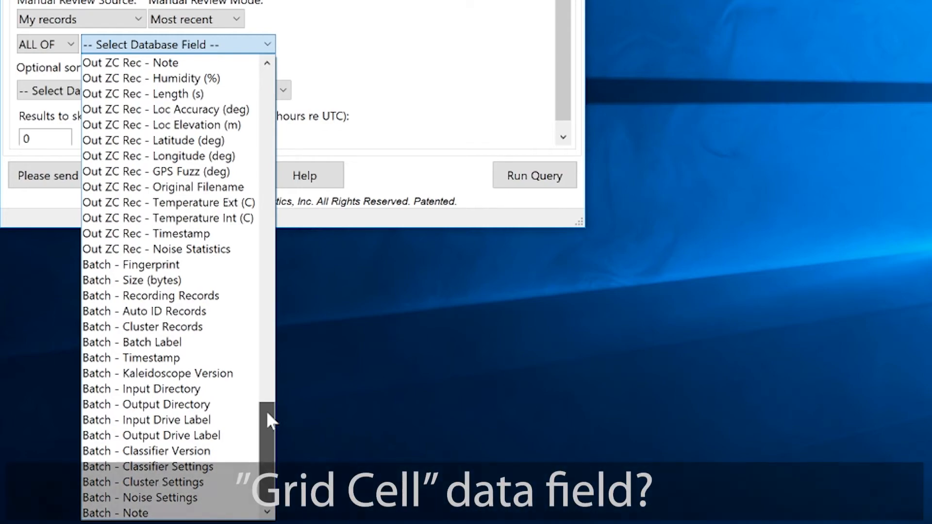
left_click_drag(268, 416, 267, 86)
Step: Switch the batch project form to NABat, then reopen the Db query's database field list
left_click(238, 47)
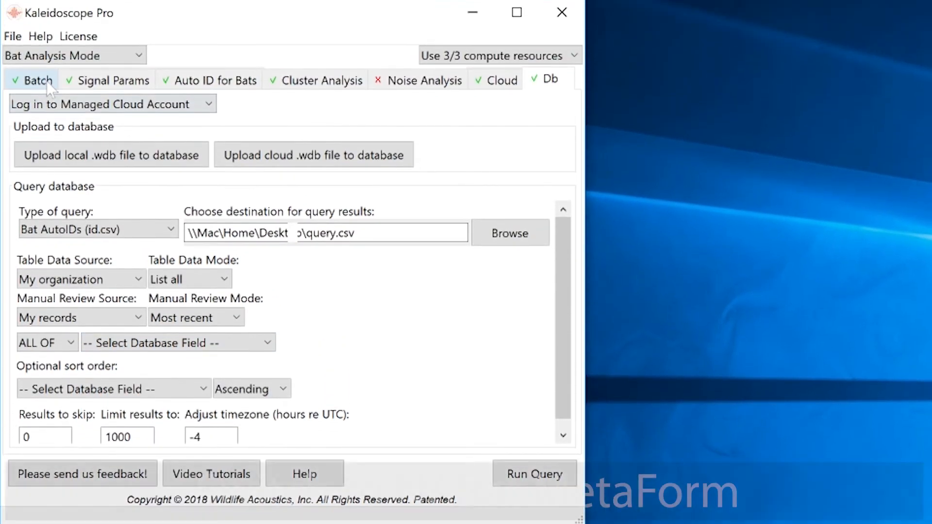
left_click(44, 28)
left_click(165, 333)
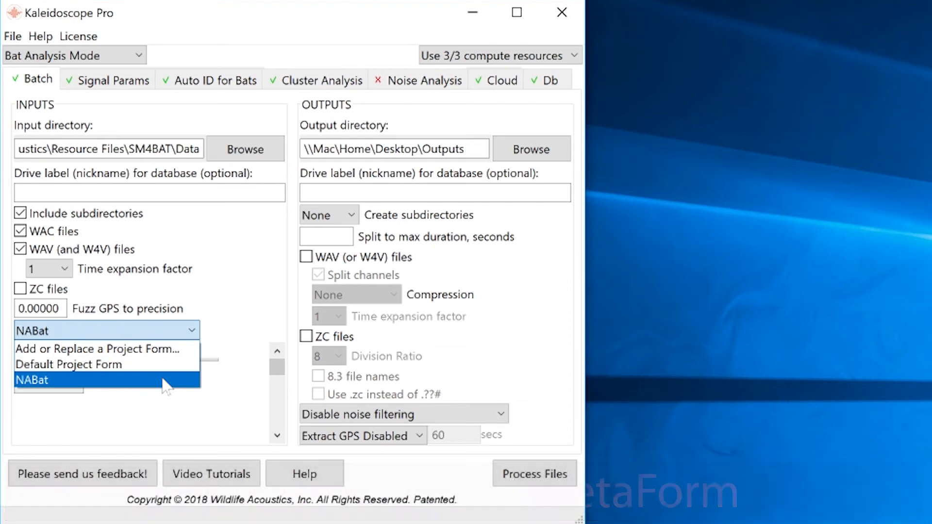
left_click(163, 380)
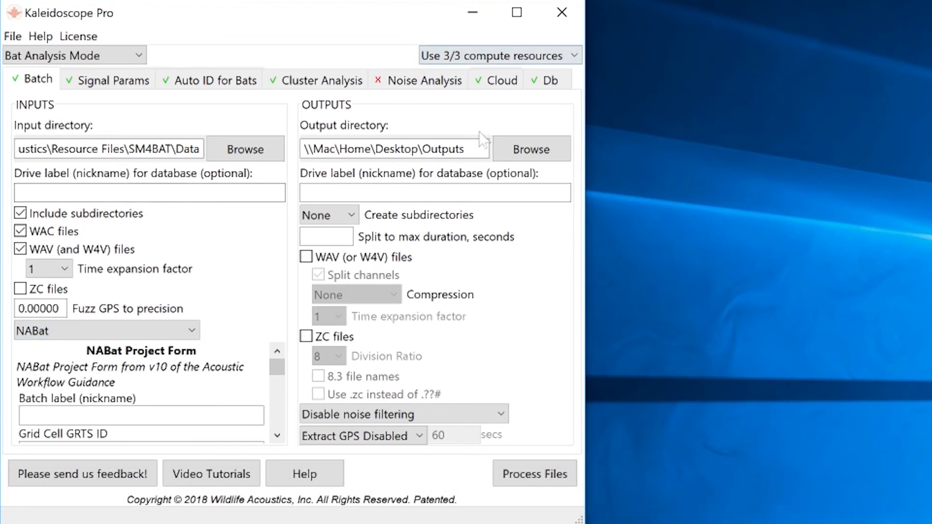
left_click(553, 79)
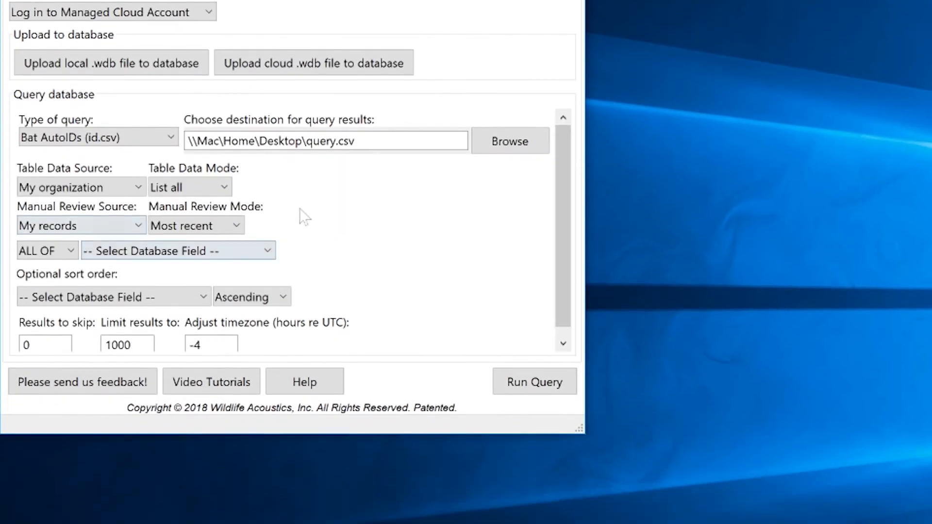
left_click(252, 251)
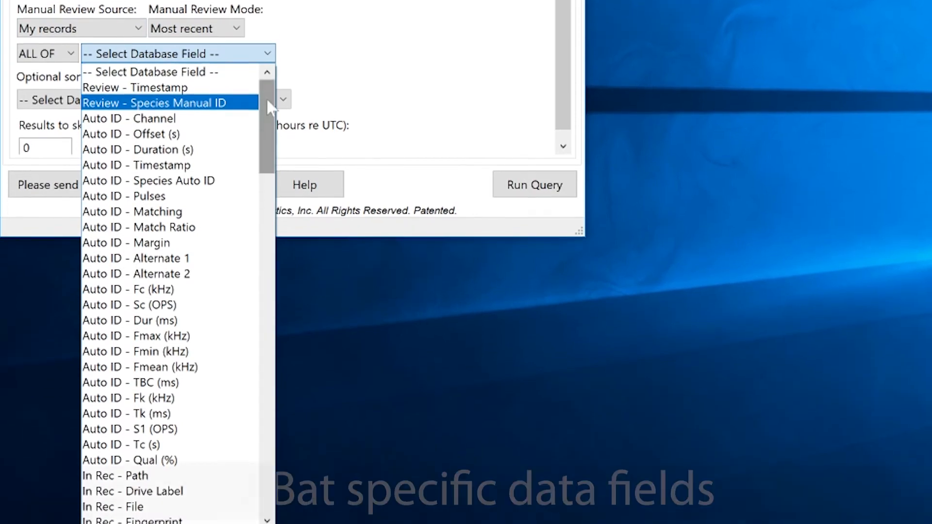
Step: Scroll through the Select Database Field list to review the available filter fields
left_click_drag(266, 101, 266, 418)
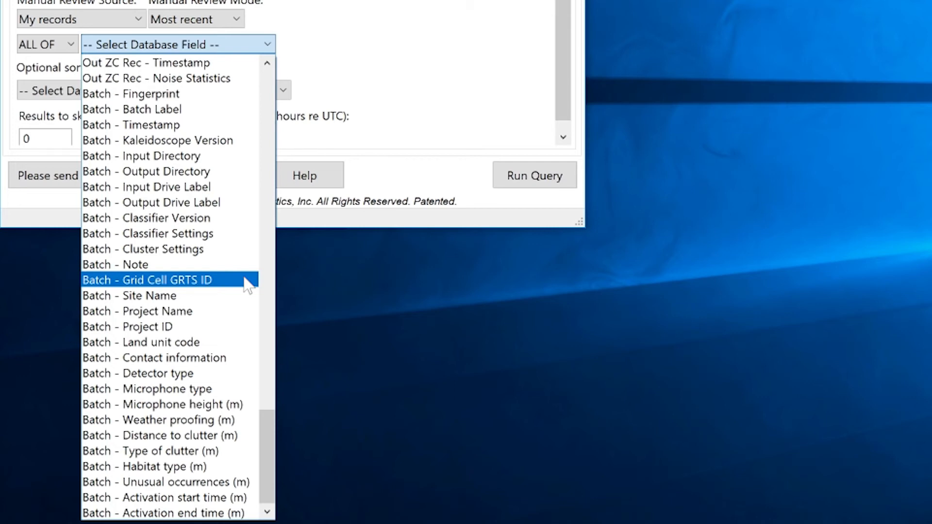
left_click_drag(265, 421, 266, 81)
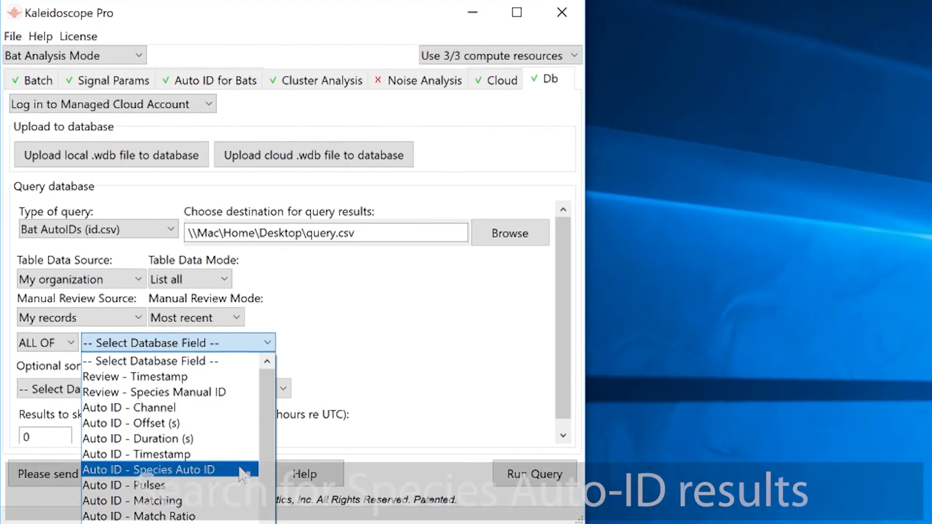
Step: Filter on Species Auto ID equal to LASNOC OR equal to EPTFUS
left_click(243, 470)
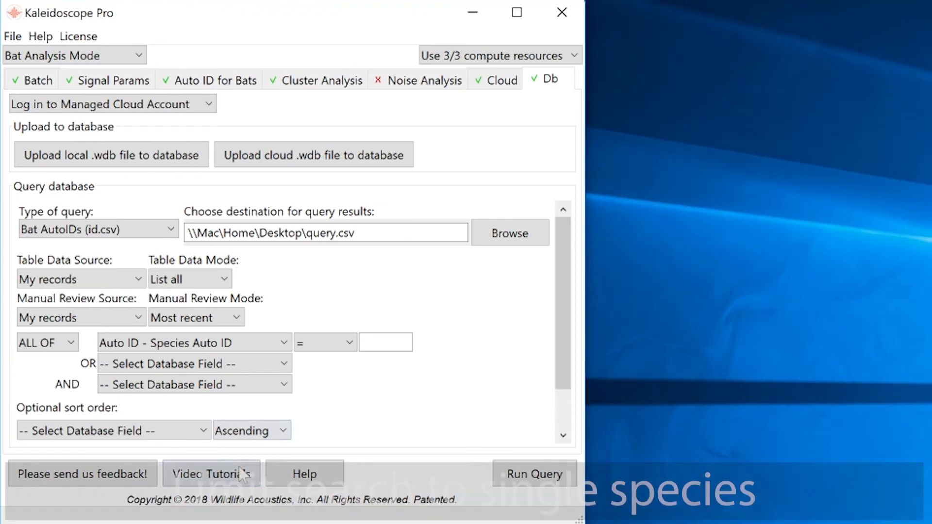
left_click(386, 342)
type("LASNOC")
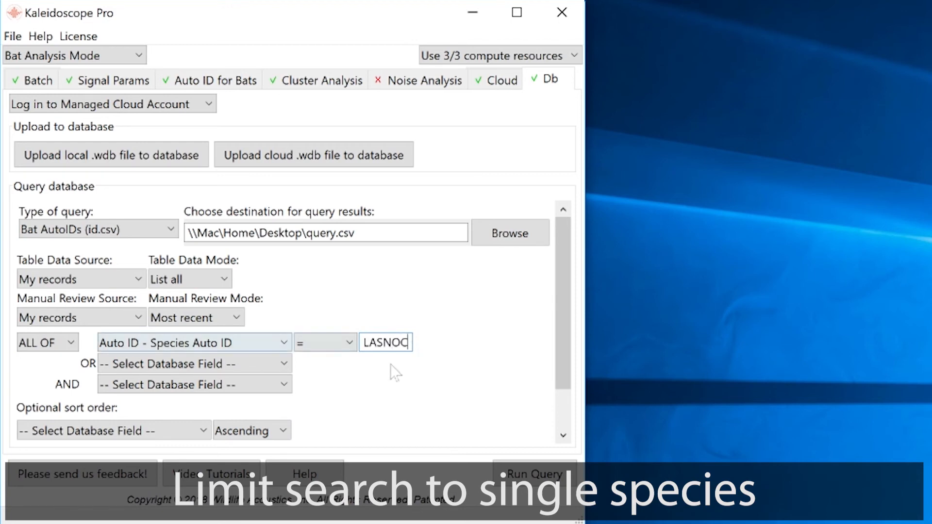
left_click(268, 364)
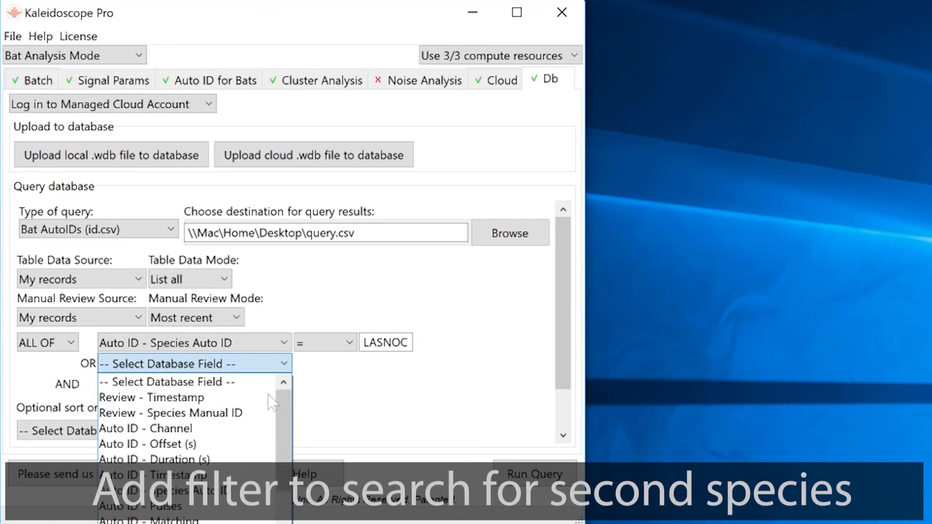
left_click(274, 493)
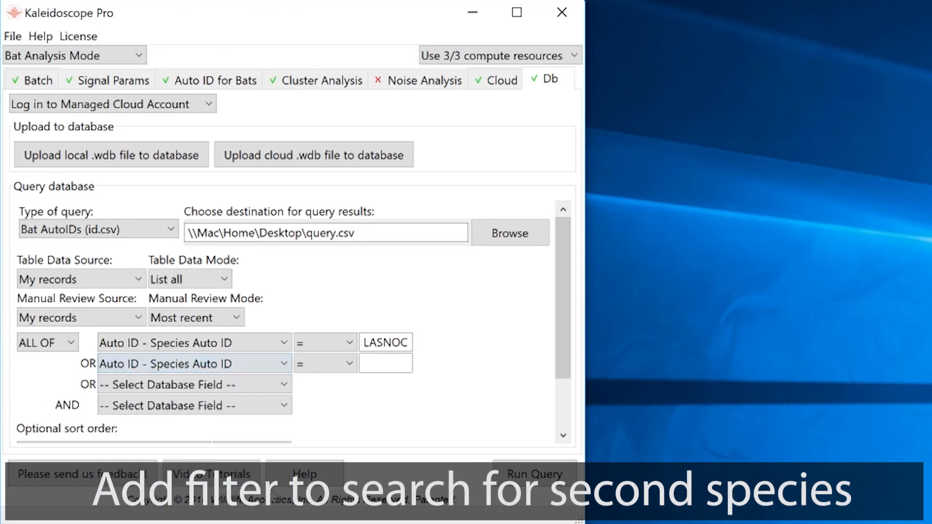
type("EPTFUS")
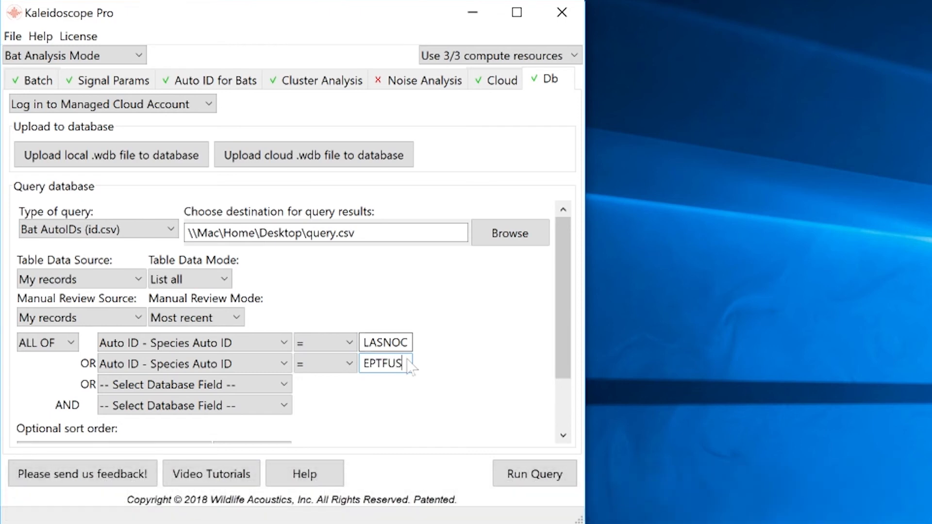
Step: Add an AND condition requiring Auto ID - Pulses >= 6
left_click(268, 406)
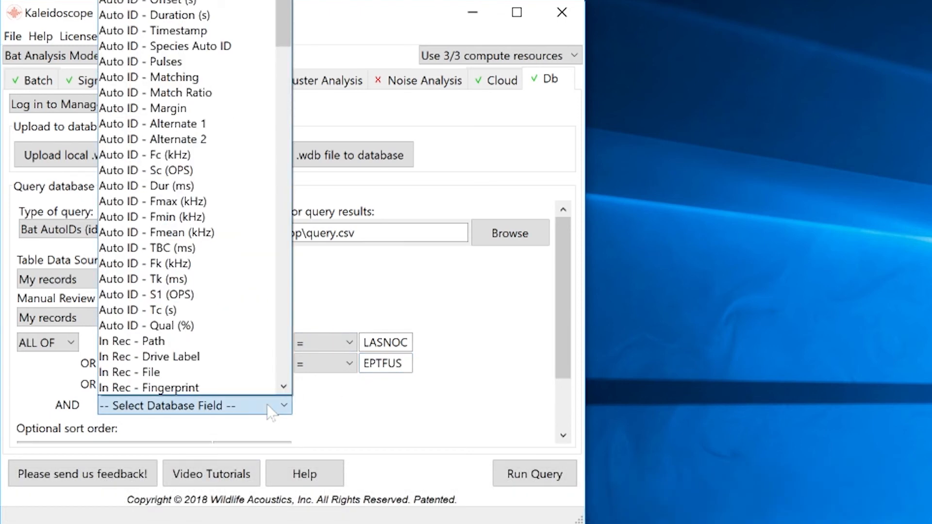
left_click(268, 60)
left_click(323, 406)
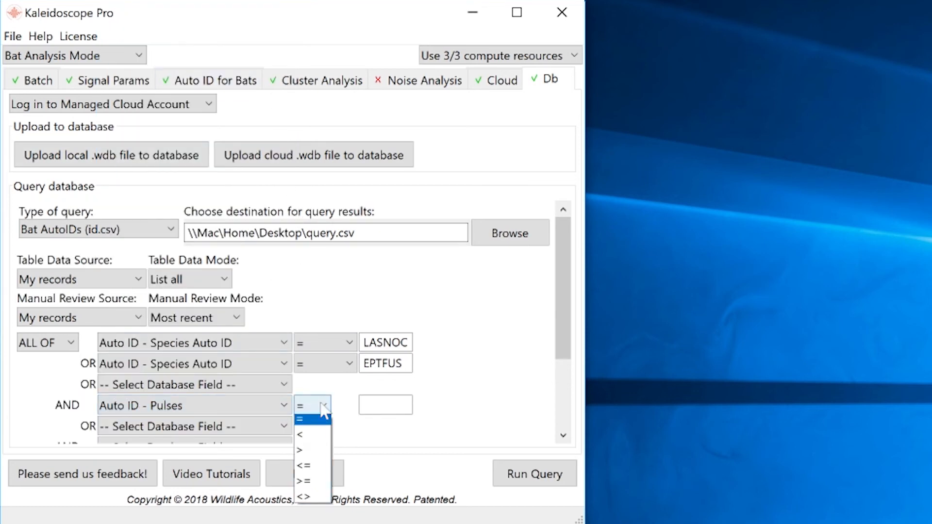
left_click(322, 481)
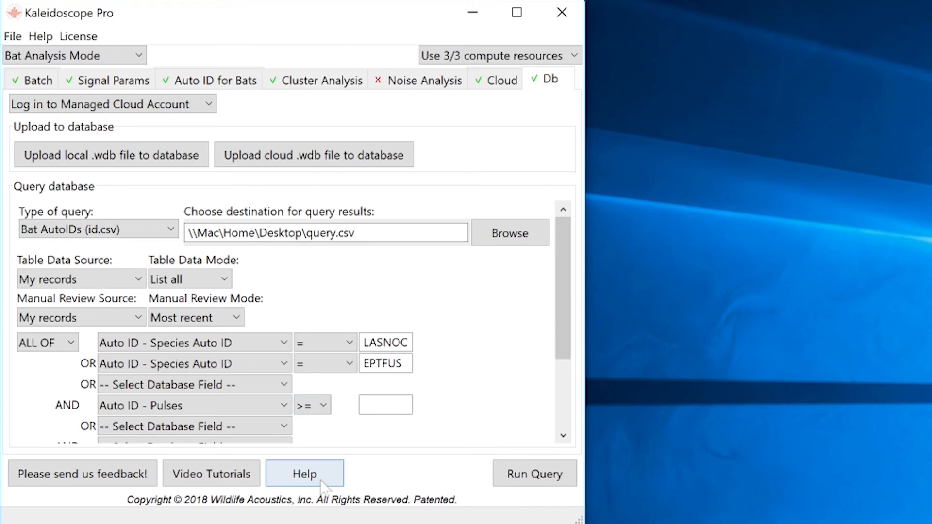
left_click(378, 405)
type("6")
left_click_drag(568, 342, 561, 404)
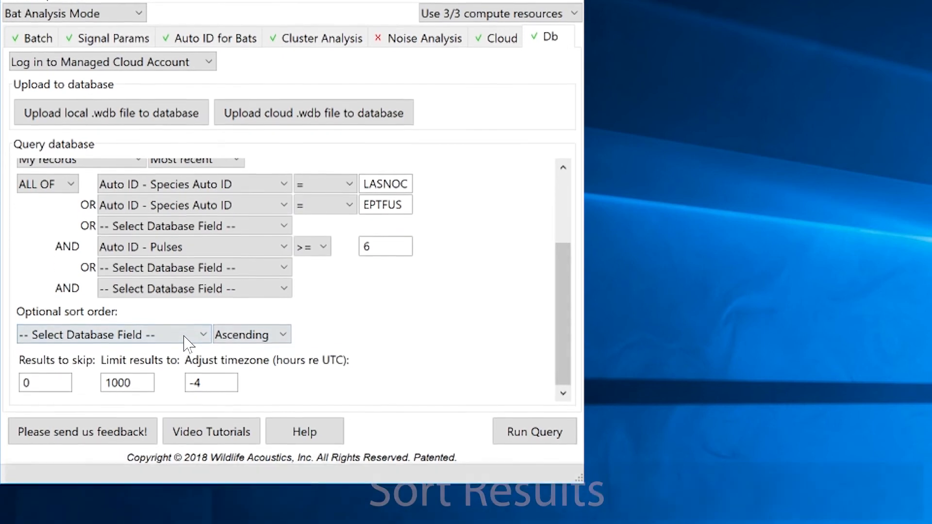
Step: Sort by Auto ID - Species Auto ID ascending, then Auto ID - Pulses descending
left_click(188, 378)
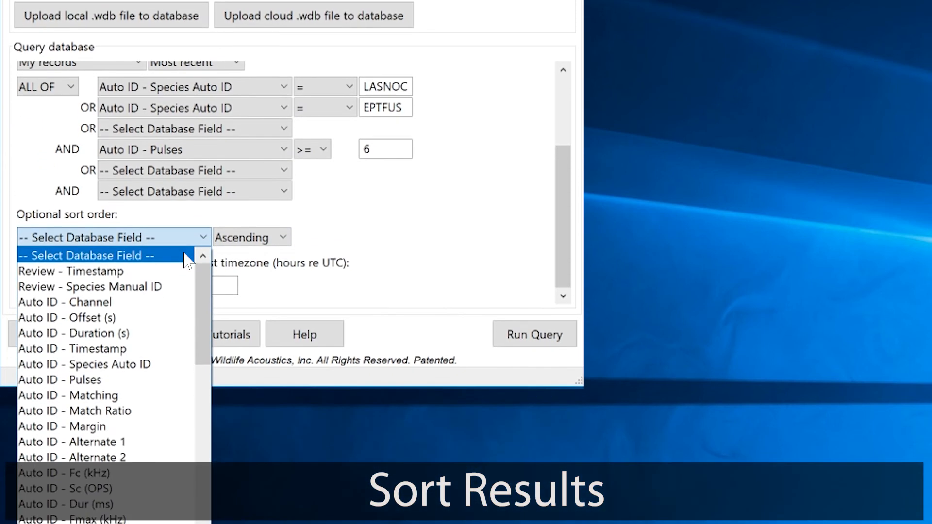
left_click(187, 364)
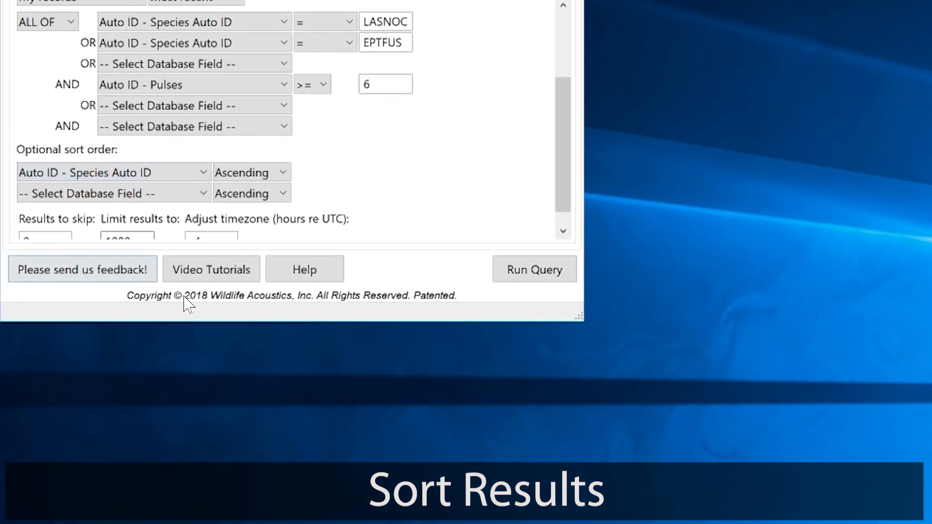
left_click(185, 194)
left_click(184, 334)
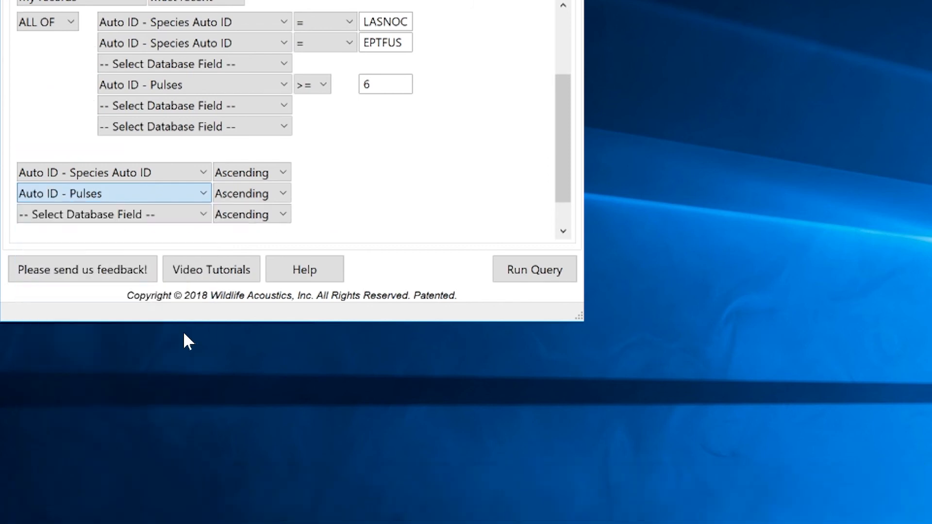
left_click(281, 194)
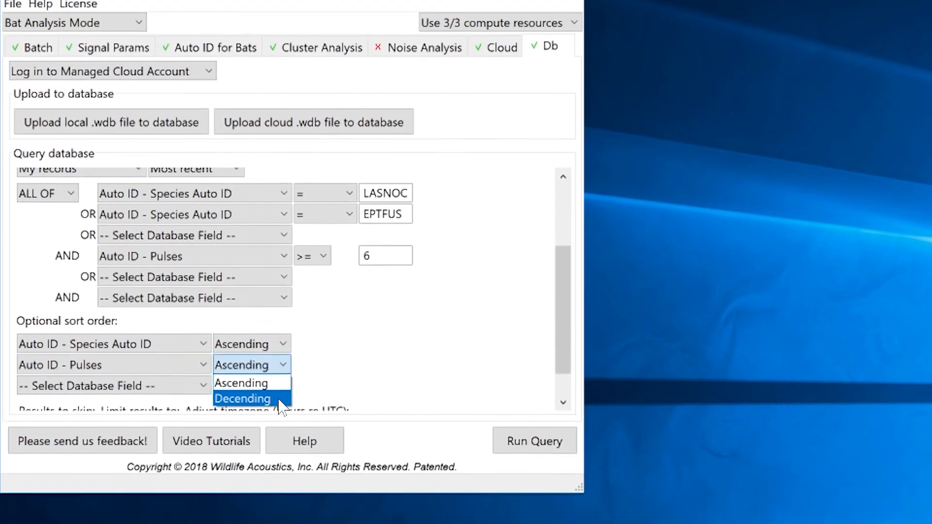
left_click(253, 398)
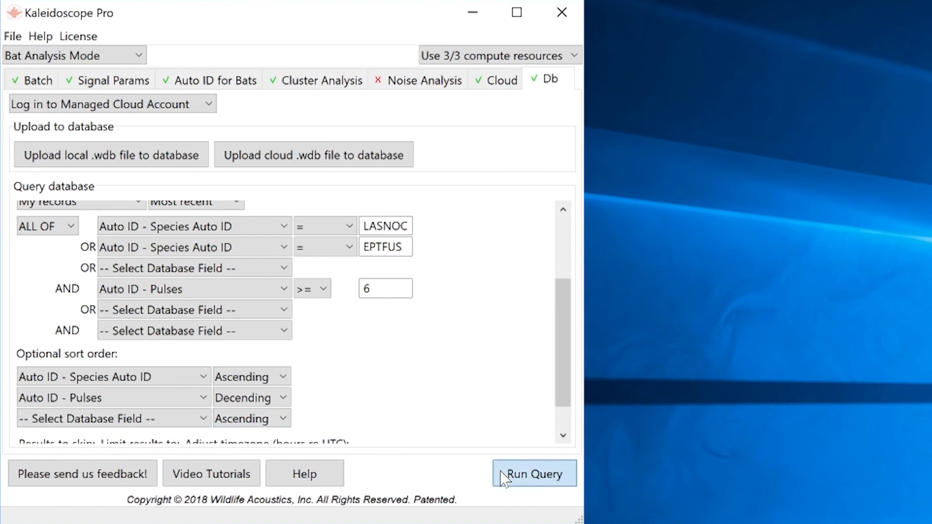
Step: Run the query and enlarge the Results window to list EPTFUS records from 133 pulses down, then LASNOC
left_click(503, 476)
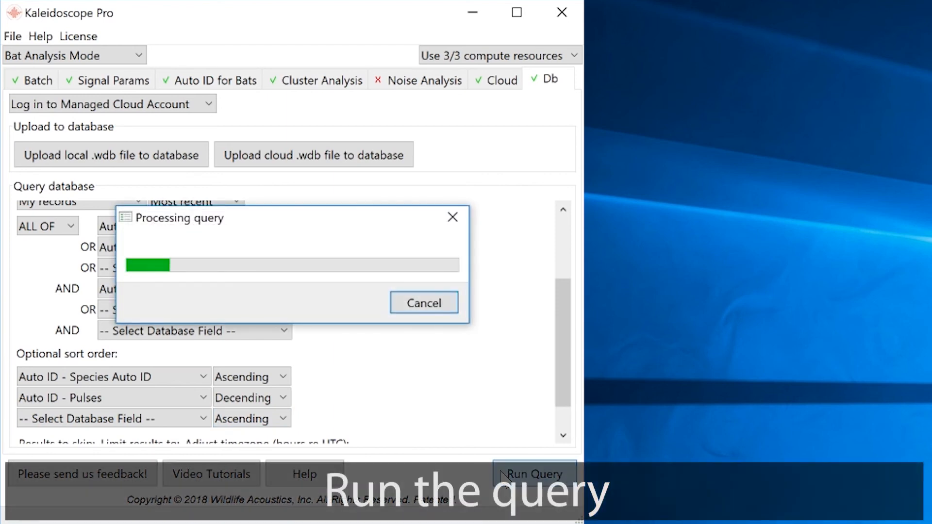
left_click(333, 287)
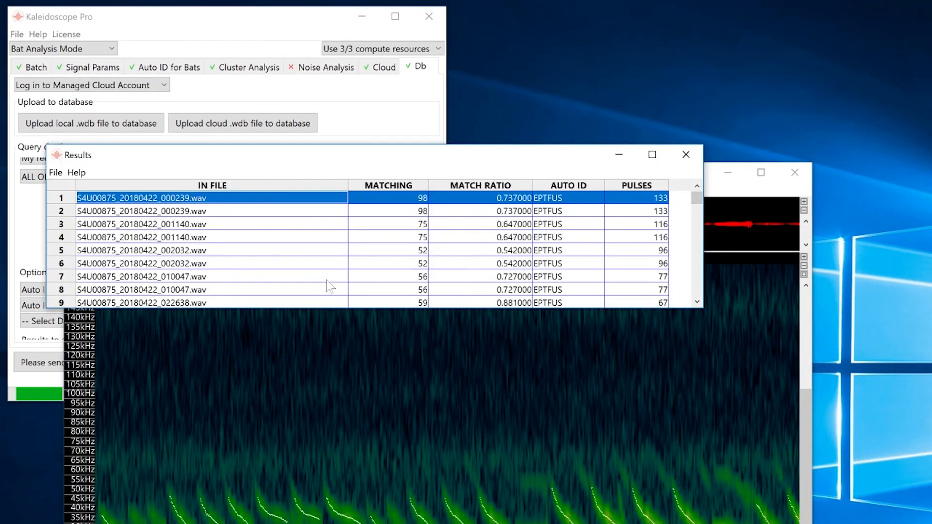
left_click_drag(537, 155, 533, 30)
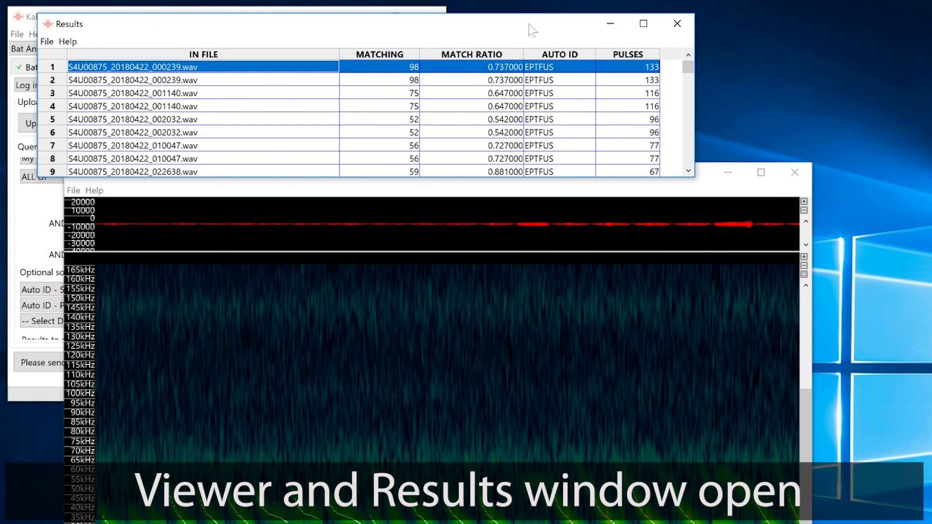
left_click_drag(672, 177, 671, 523)
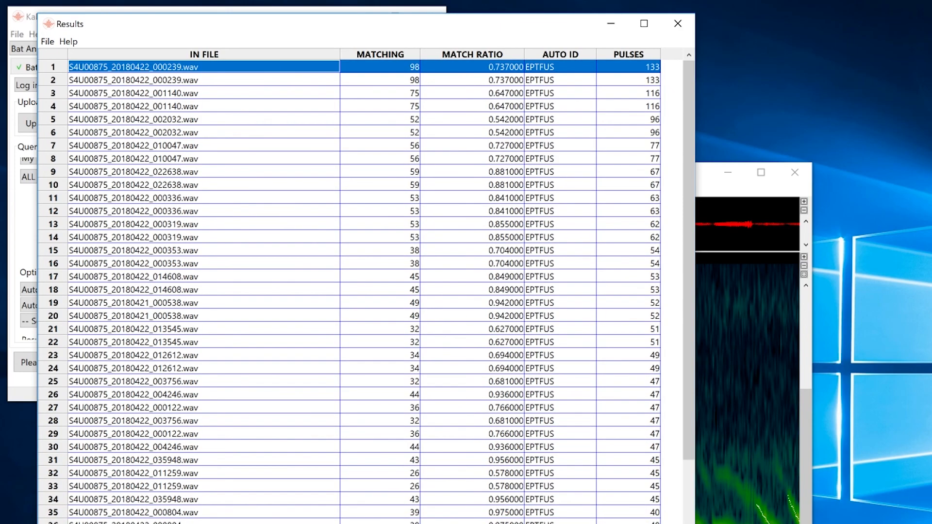
left_click_drag(690, 243, 689, 368)
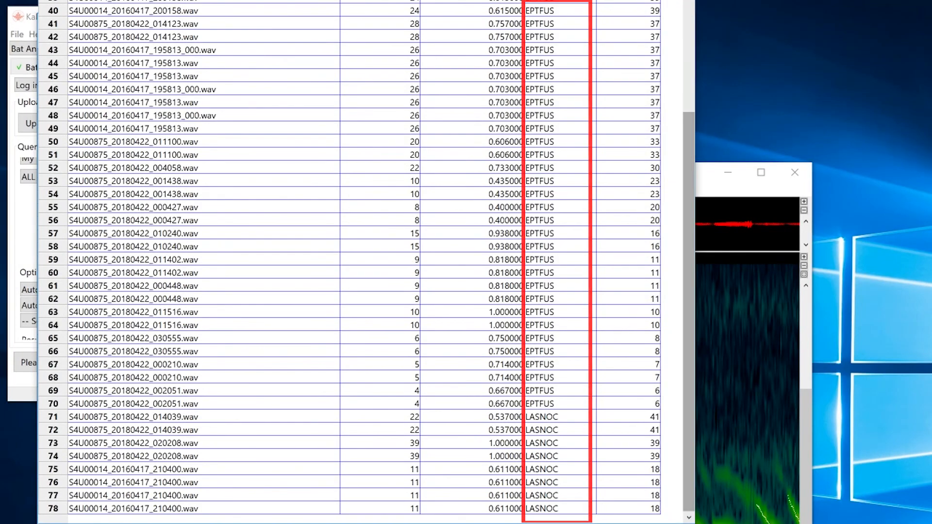